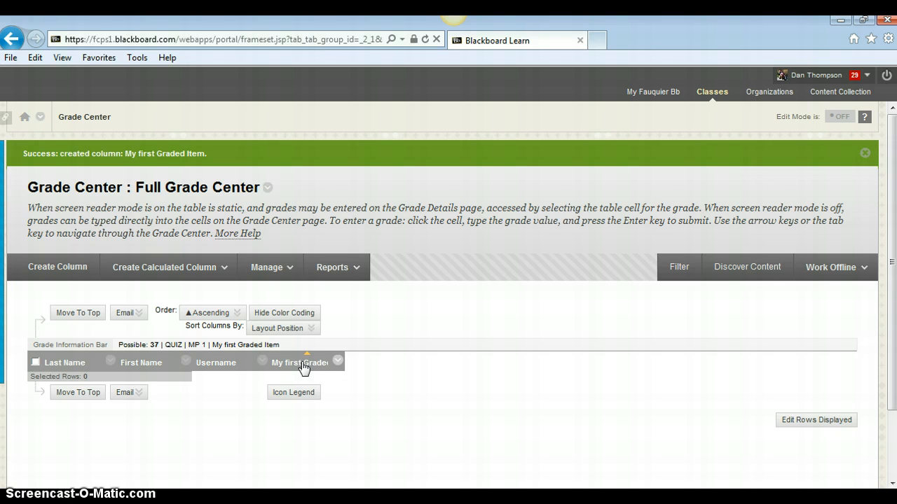
Create a calculated weighted column and set its column name to "MP 1 Weighted Grade"
{"action": "left_click", "coordinate": [288, 273]}
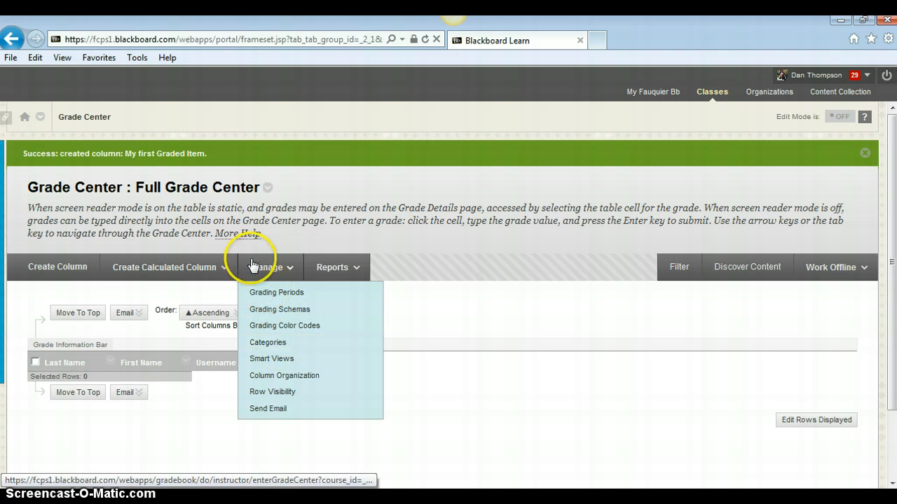
{"action": "left_click", "coordinate": [216, 273]}
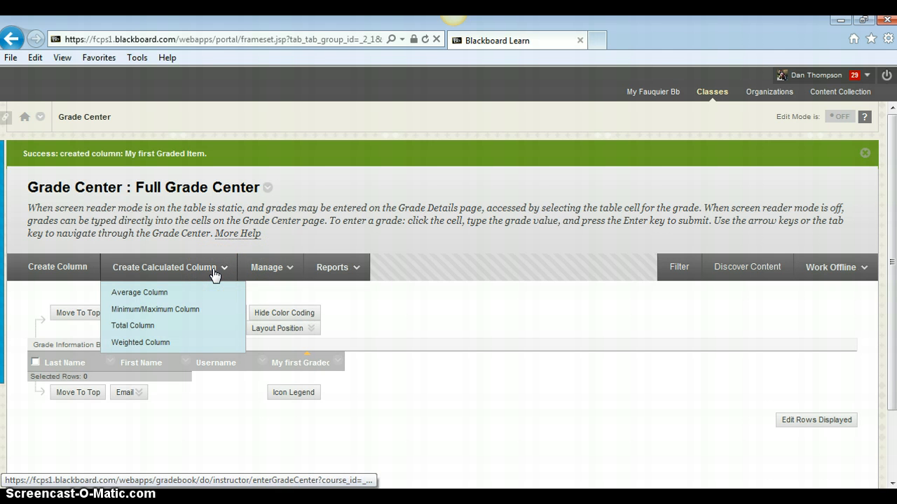
{"action": "left_click", "coordinate": [175, 344]}
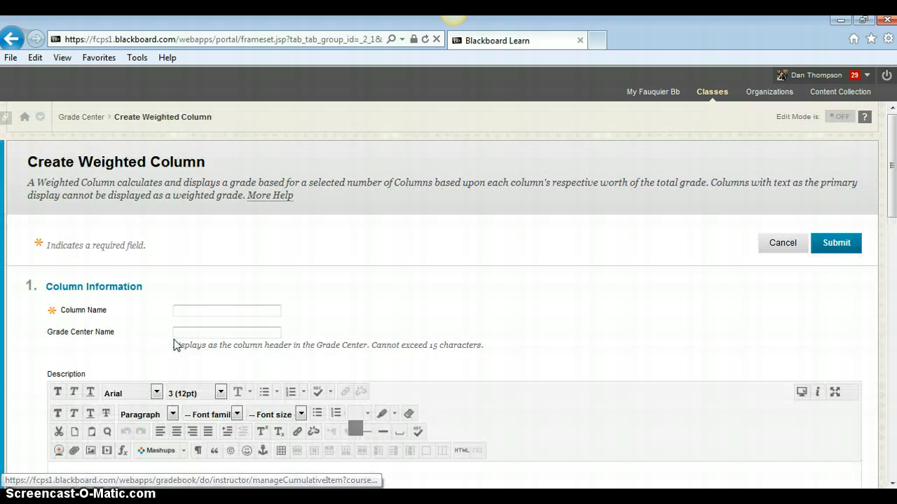
{"action": "left_click", "coordinate": [182, 311]}
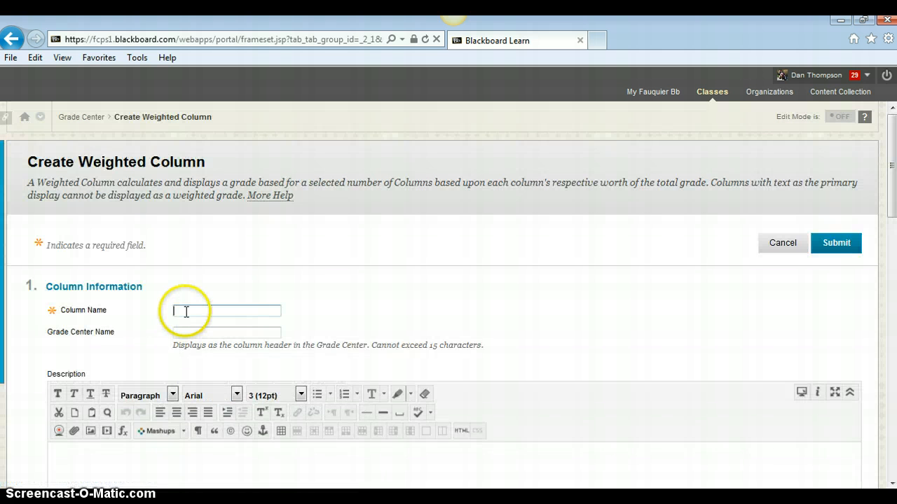
{"action": "type", "text": "MP 1 Weighted Grade"}
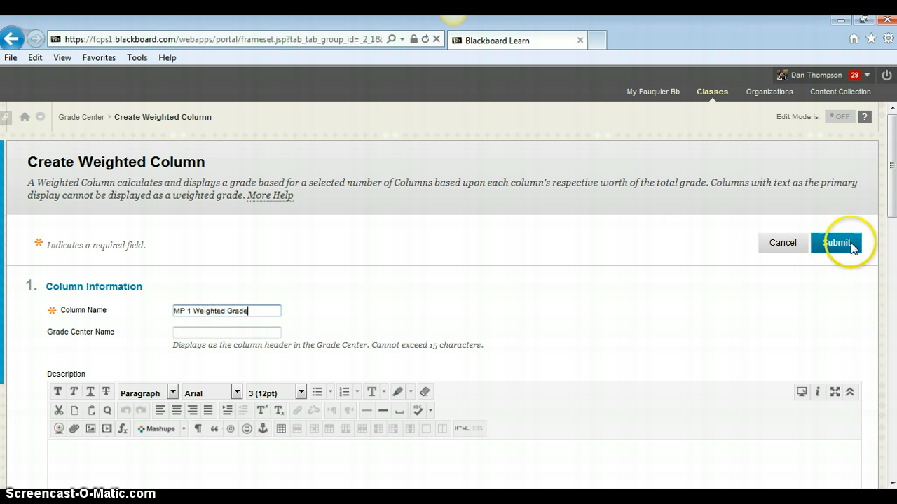
Add the QUIZ, LAB, Test, HOMEWORK and PROJECTS categories to the columns included in the weighted grade
{"action": "left_click_drag", "start_coordinate": [888, 176], "coordinate": [892, 305]}
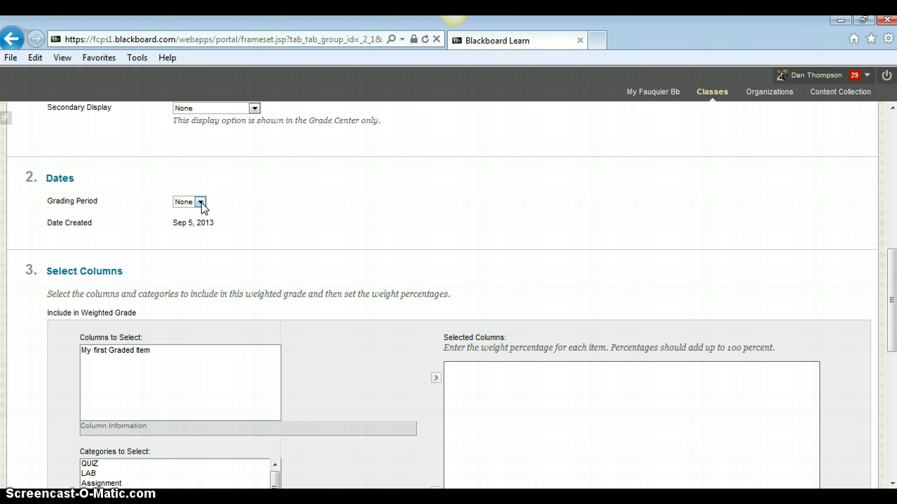
{"action": "left_click_drag", "start_coordinate": [892, 272], "coordinate": [892, 319]}
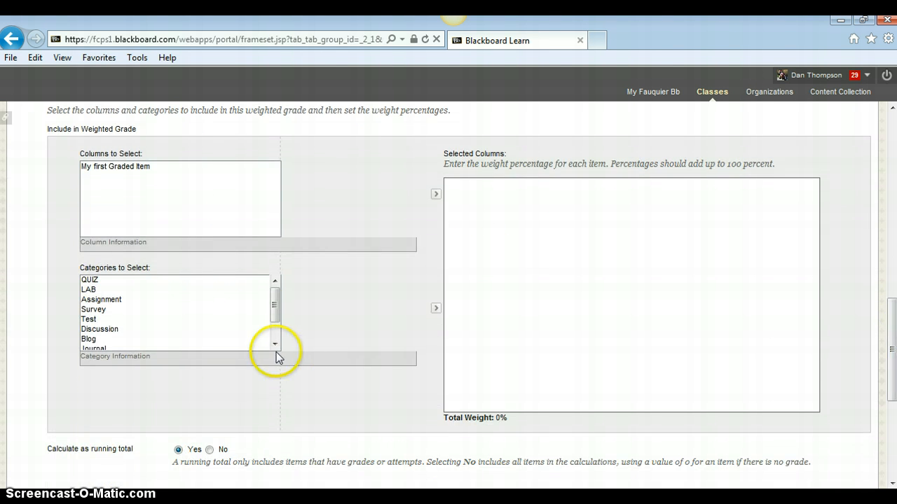
{"action": "left_click", "coordinate": [93, 281]}
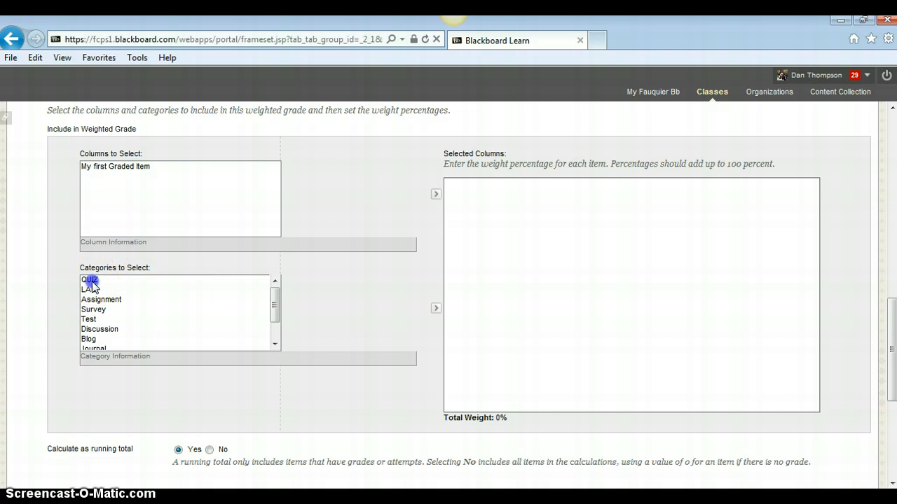
{"action": "left_click", "coordinate": [102, 289], "text": "ctrl"}
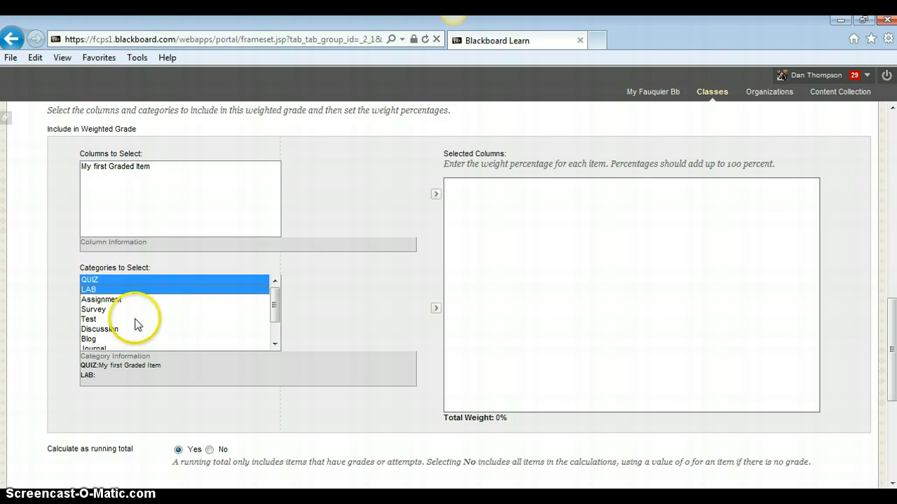
{"action": "left_click", "coordinate": [96, 321], "text": "ctrl"}
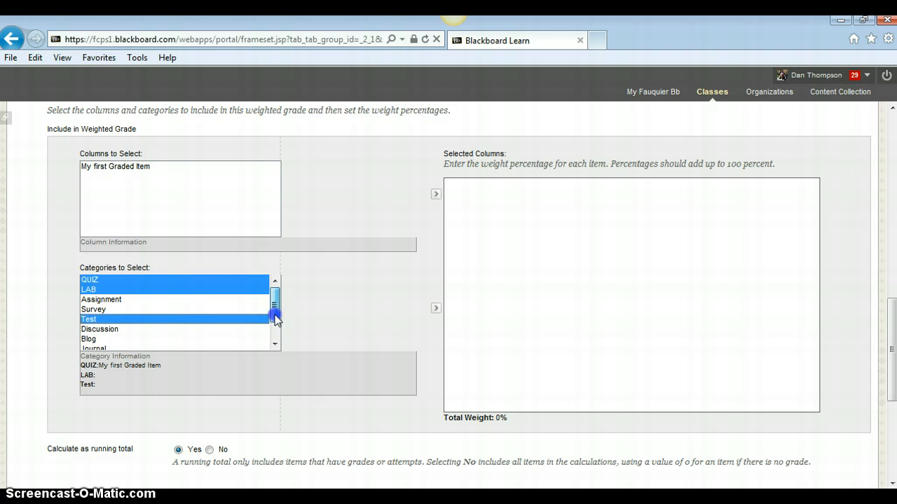
{"action": "left_click", "coordinate": [275, 342]}
{"action": "left_click", "coordinate": [112, 337], "text": "ctrl"}
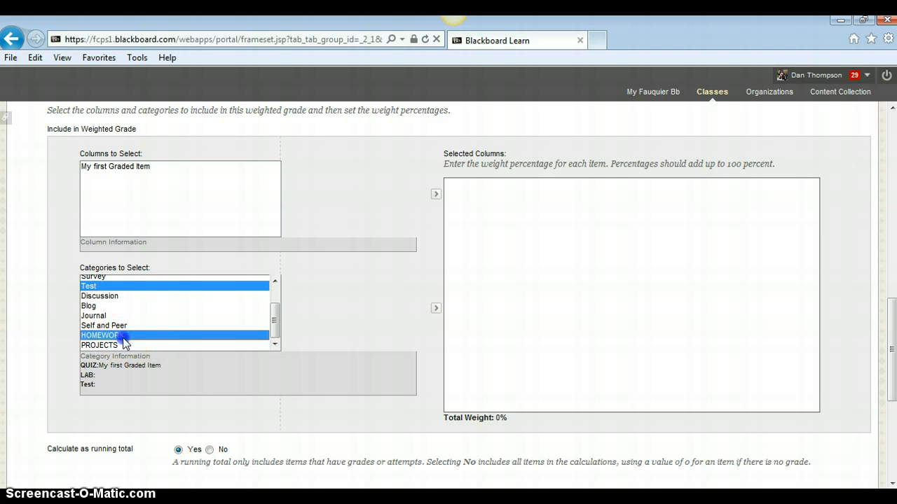
{"action": "left_click", "coordinate": [118, 348], "text": "ctrl"}
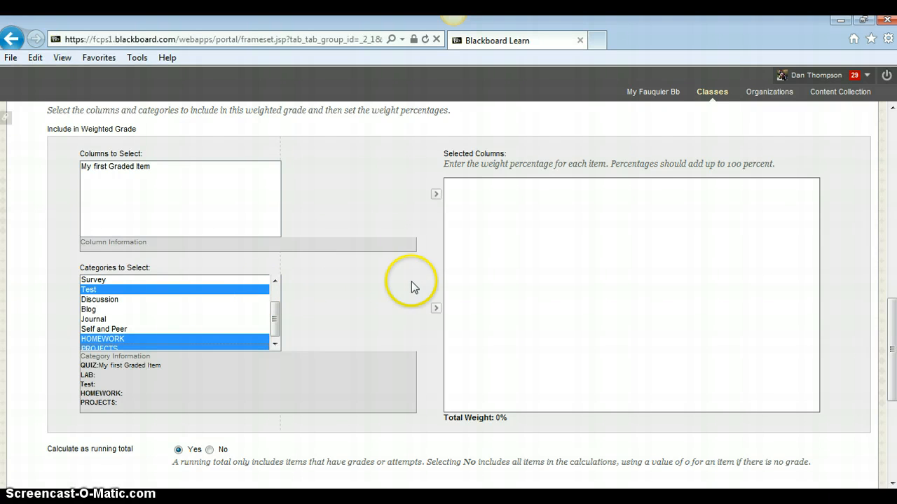
{"action": "left_click", "coordinate": [437, 308]}
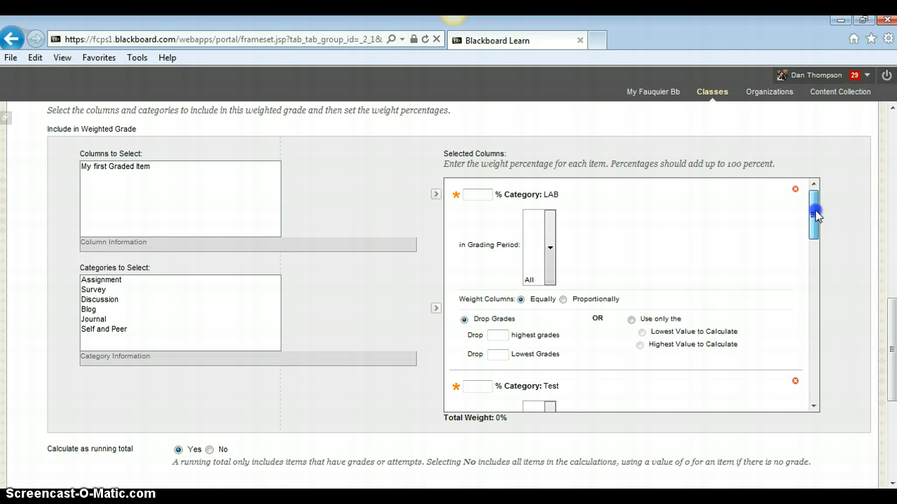
Give the LAB category a weight of 10% and limit it to grading period MP 1
{"action": "mouse_move", "coordinate": [816, 216]}
{"action": "left_mouse_down"}
{"action": "mouse_move", "coordinate": [828, 336]}
{"action": "mouse_move", "coordinate": [821, 381]}
{"action": "mouse_move", "coordinate": [813, 217]}
{"action": "left_mouse_up"}
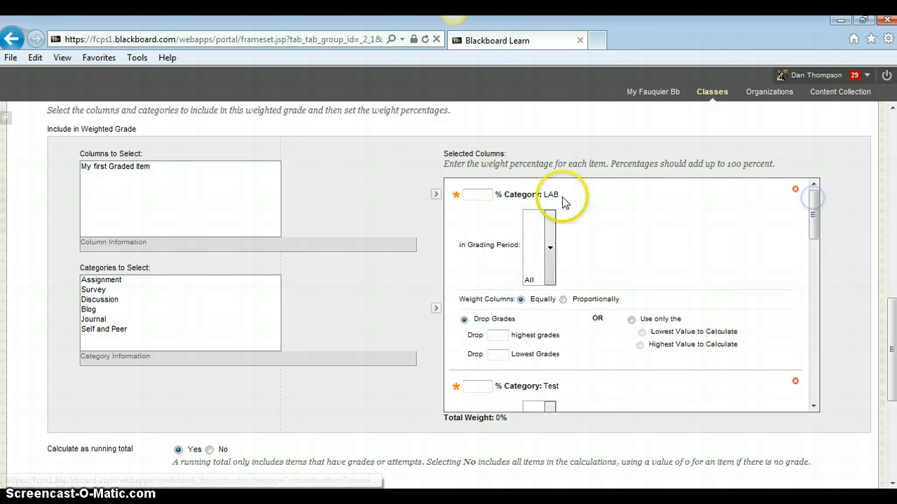
{"action": "left_click", "coordinate": [472, 195]}
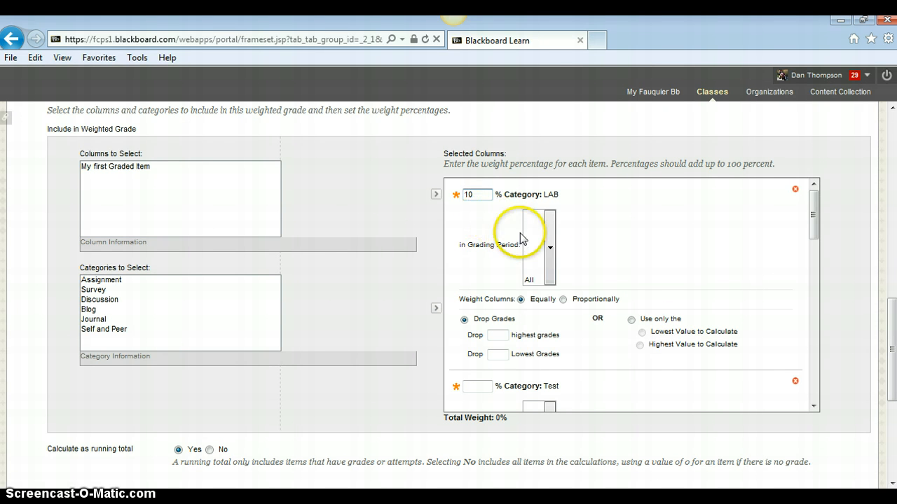
{"action": "left_click", "coordinate": [546, 238]}
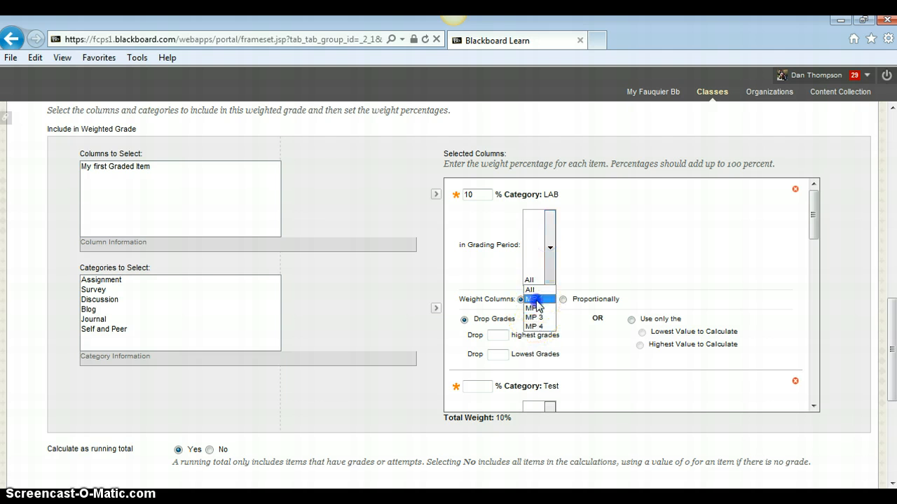
{"action": "left_click", "coordinate": [533, 299]}
Set the Test category's weight to 30% and its grading period to MP 1
{"action": "left_click_drag", "start_coordinate": [821, 210], "coordinate": [814, 253]}
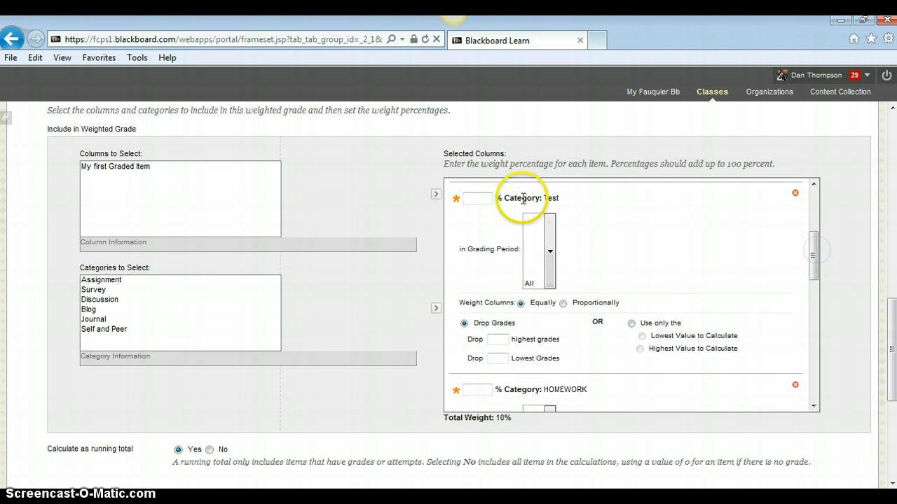
{"action": "left_click", "coordinate": [483, 199]}
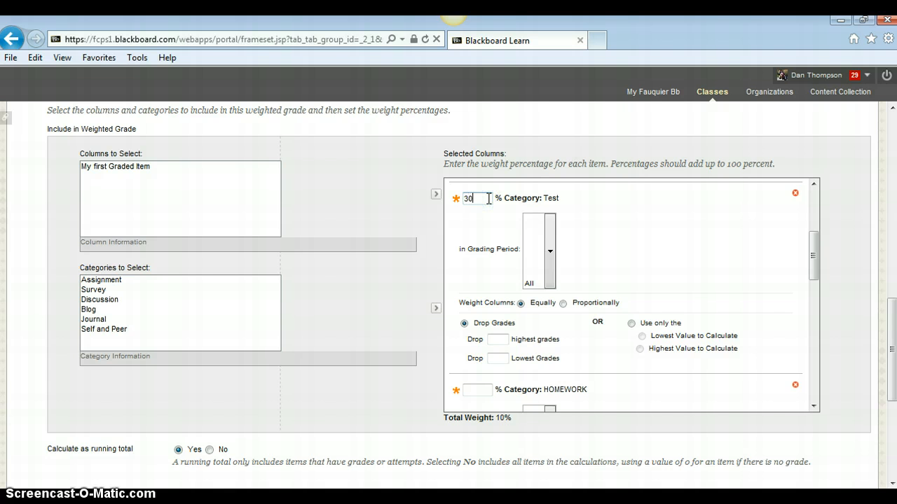
{"action": "type", "text": "30"}
{"action": "left_click", "coordinate": [550, 251]}
{"action": "left_click", "coordinate": [543, 301]}
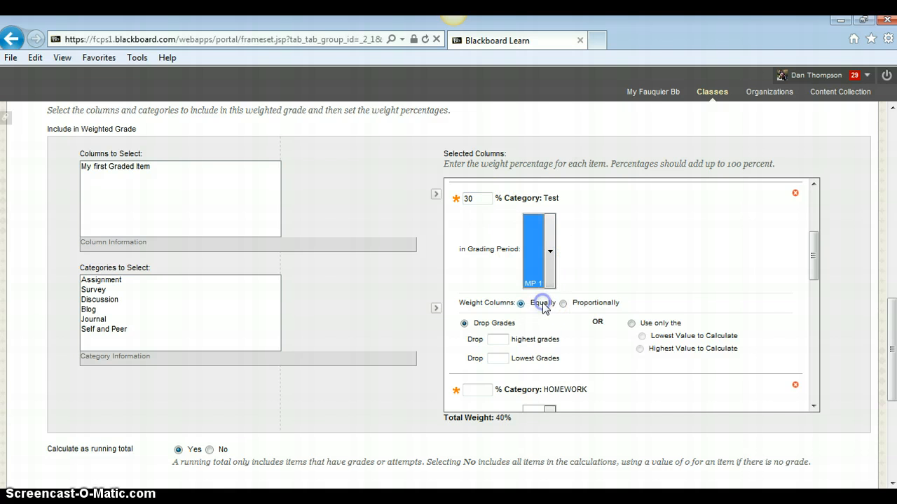
Set the HOMEWORK category's weight to 25% and its grading period to MP 1
{"action": "left_click", "coordinate": [812, 322]}
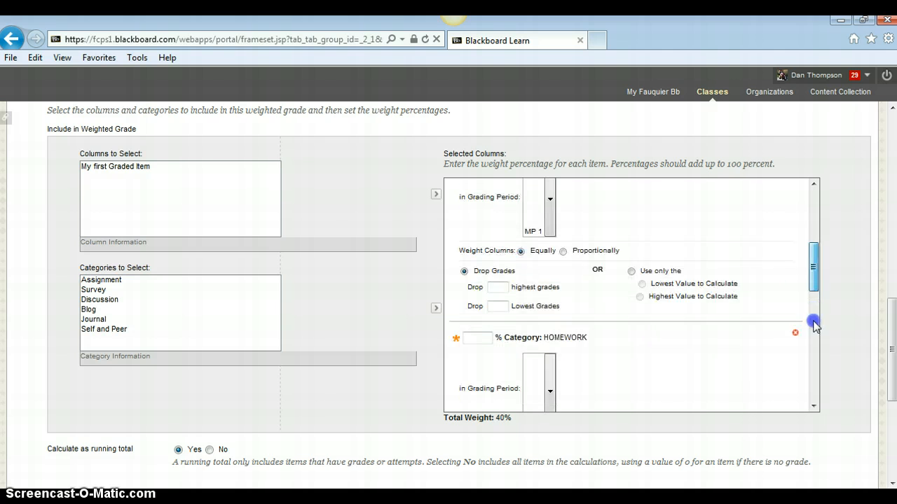
{"action": "left_click", "coordinate": [812, 320]}
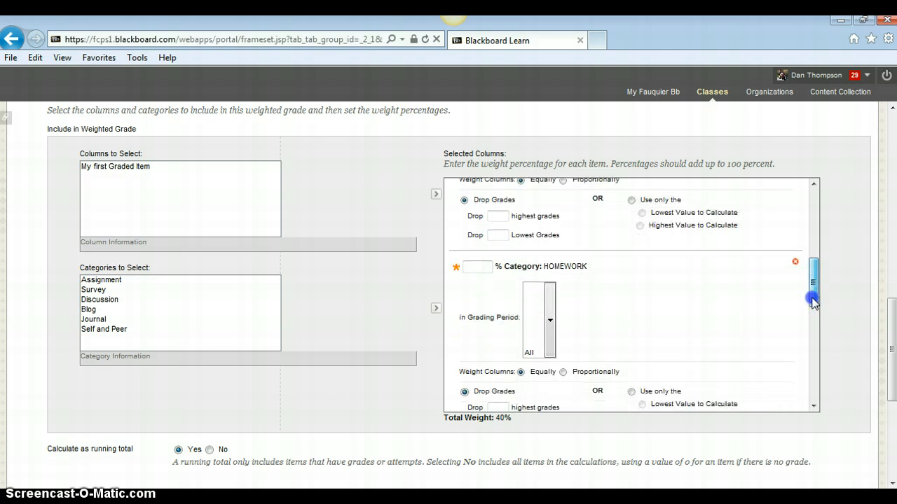
{"action": "left_click_drag", "start_coordinate": [813, 301], "coordinate": [811, 310]}
{"action": "left_click", "coordinate": [476, 228]}
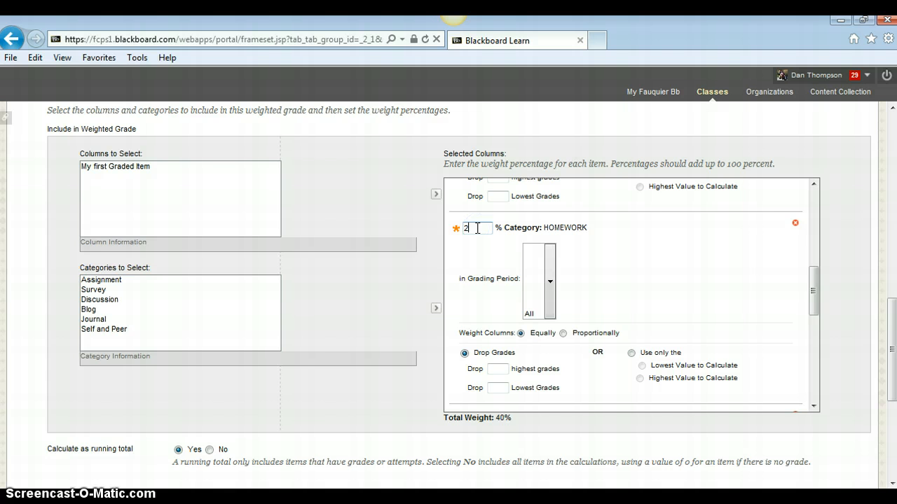
{"action": "left_click_drag", "start_coordinate": [811, 278], "coordinate": [812, 299]}
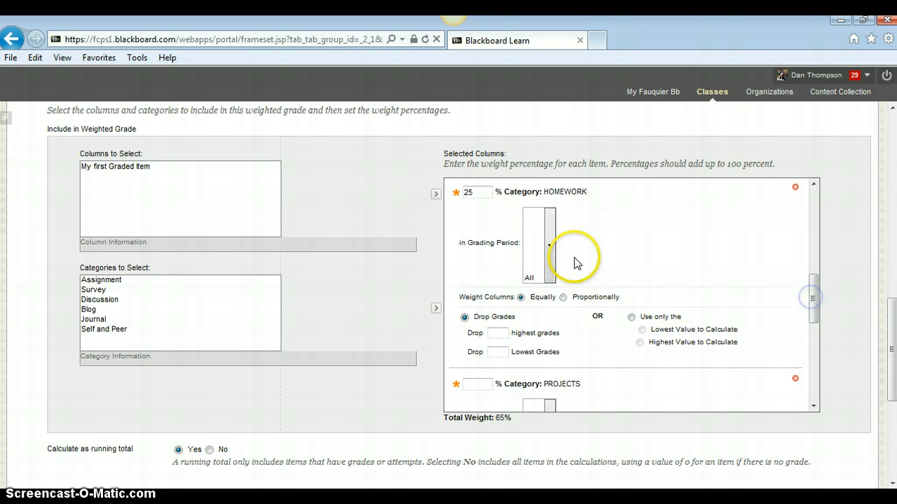
{"action": "left_click", "coordinate": [550, 245]}
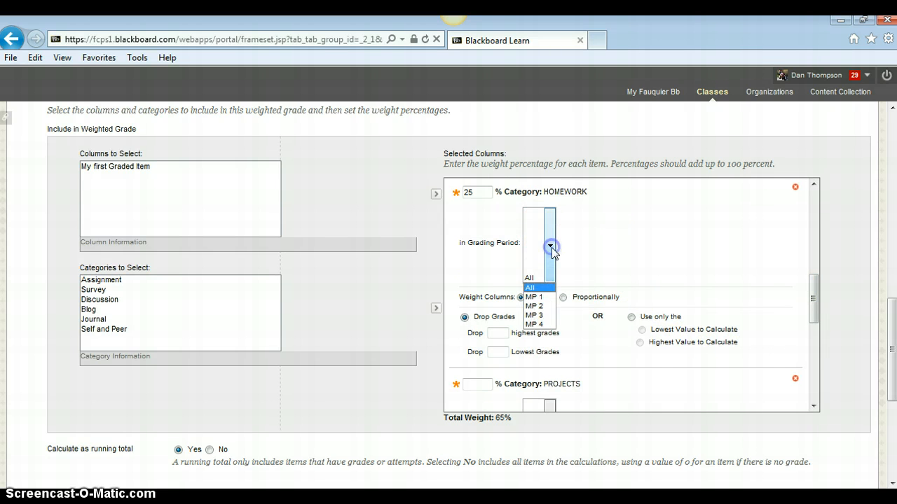
{"action": "left_click", "coordinate": [539, 299]}
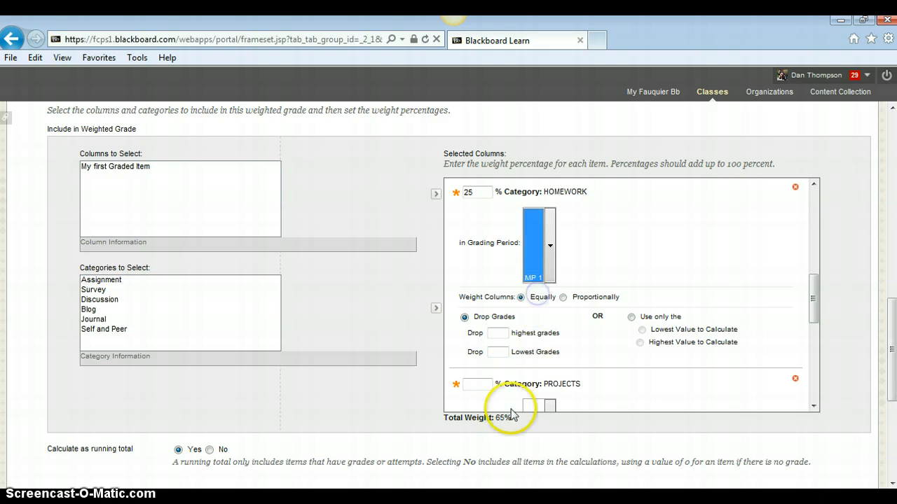
Set the PROJECTS category's weight to 25% and its grading period to MP 1
{"action": "left_click", "coordinate": [480, 385]}
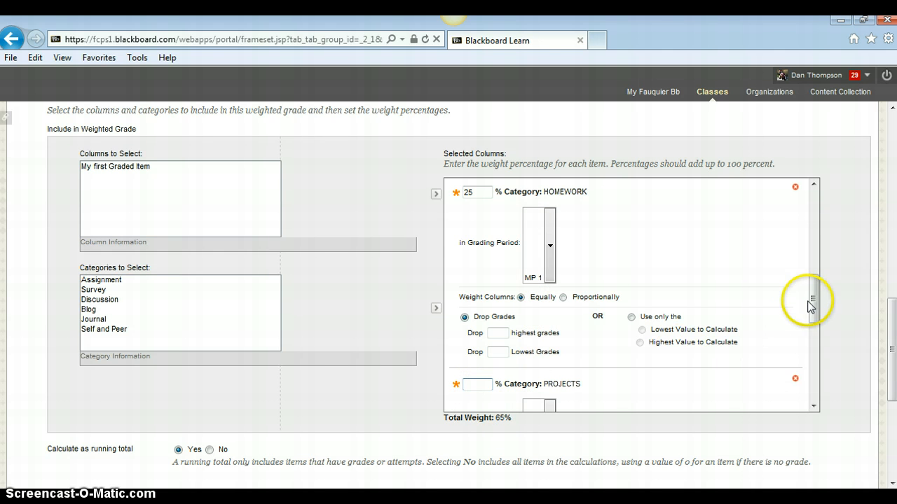
{"action": "left_click_drag", "start_coordinate": [811, 306], "coordinate": [818, 341]}
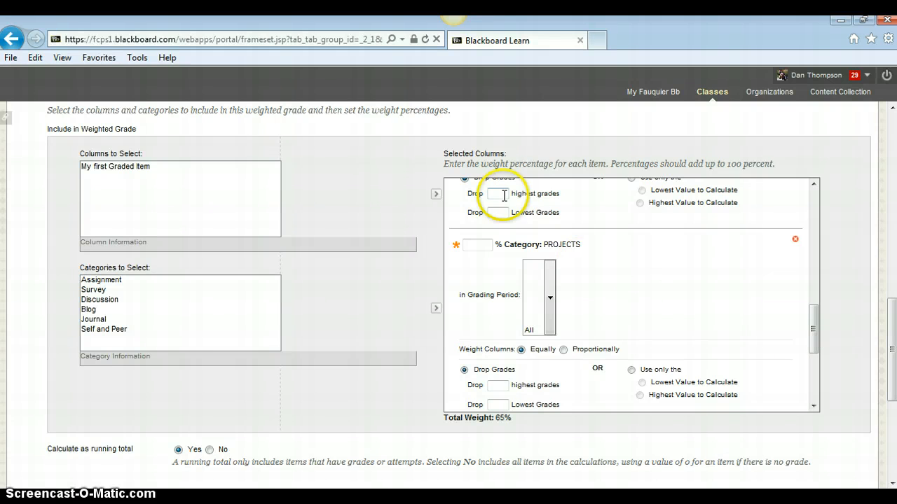
{"action": "left_click", "coordinate": [478, 248]}
{"action": "type", "text": "25"}
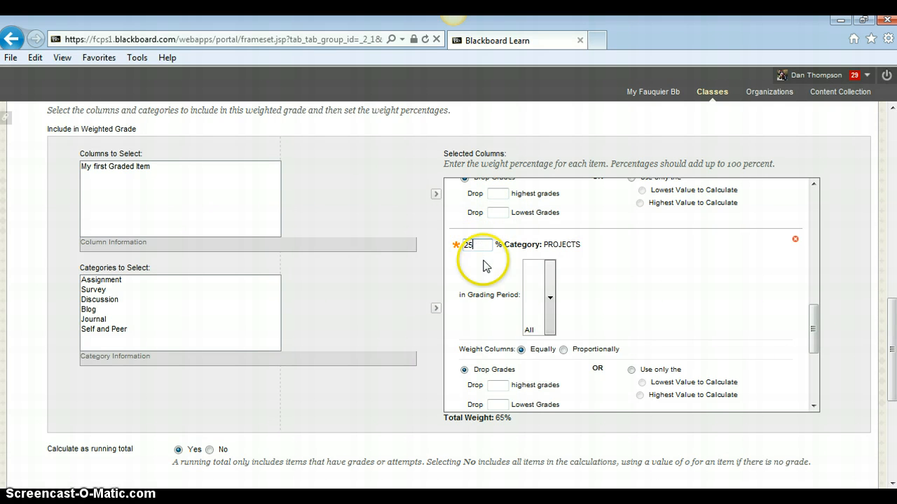
{"action": "left_click", "coordinate": [551, 298]}
{"action": "left_click", "coordinate": [539, 349]}
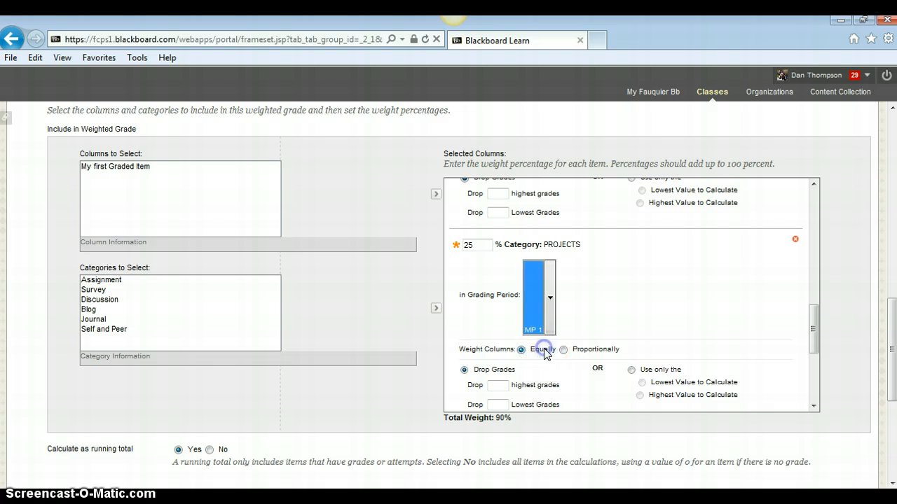
Set the QUIZ category's weight to 10% and its grading period to MP 1
{"action": "left_click_drag", "start_coordinate": [815, 352], "coordinate": [812, 404]}
{"action": "left_click", "coordinate": [482, 223]}
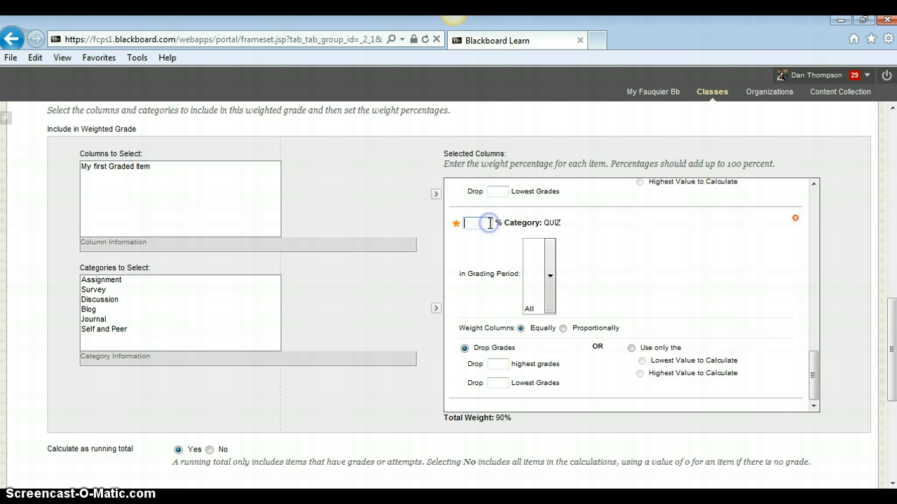
{"action": "type", "text": "10"}
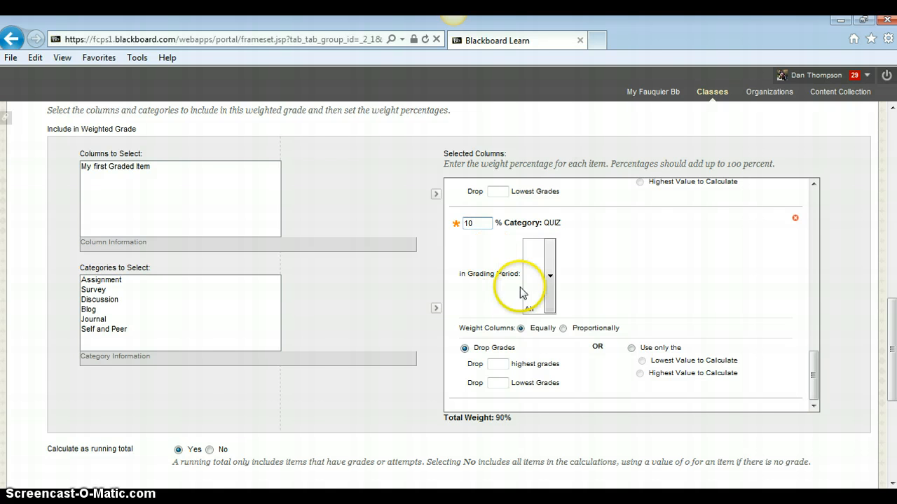
{"action": "left_click", "coordinate": [547, 279]}
{"action": "left_click", "coordinate": [538, 331]}
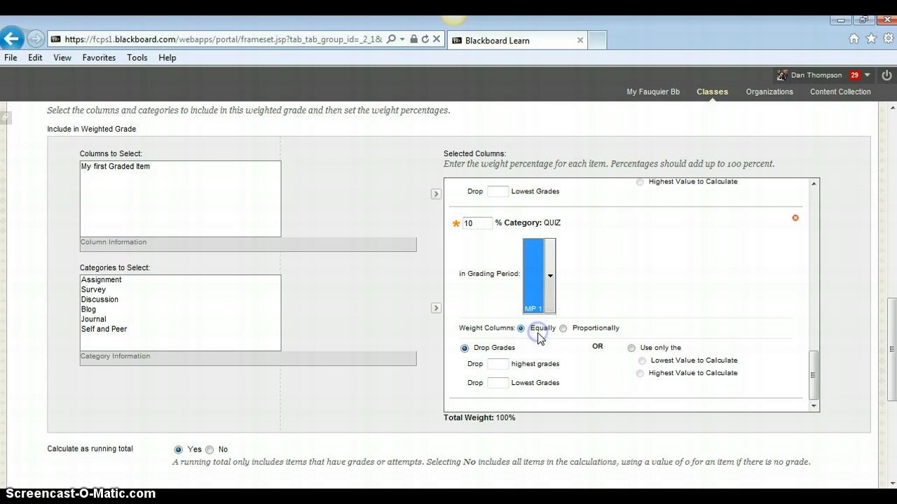
Check the total weight and look back over the settings of the selected categories
{"action": "double_click", "coordinate": [505, 419]}
{"action": "left_click_drag", "start_coordinate": [504, 418], "coordinate": [449, 418]}
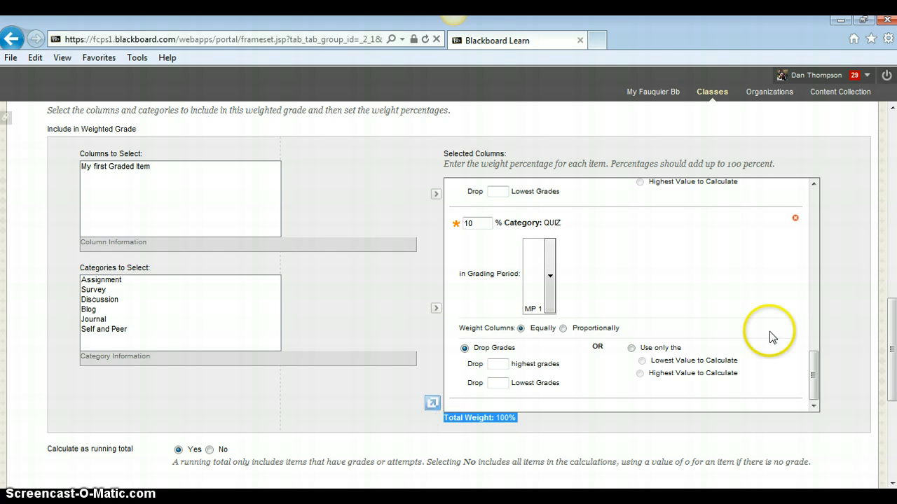
{"action": "mouse_move", "coordinate": [893, 357]}
{"action": "left_mouse_down"}
{"action": "mouse_move", "coordinate": [893, 344]}
{"action": "mouse_move", "coordinate": [893, 358]}
{"action": "left_mouse_up"}
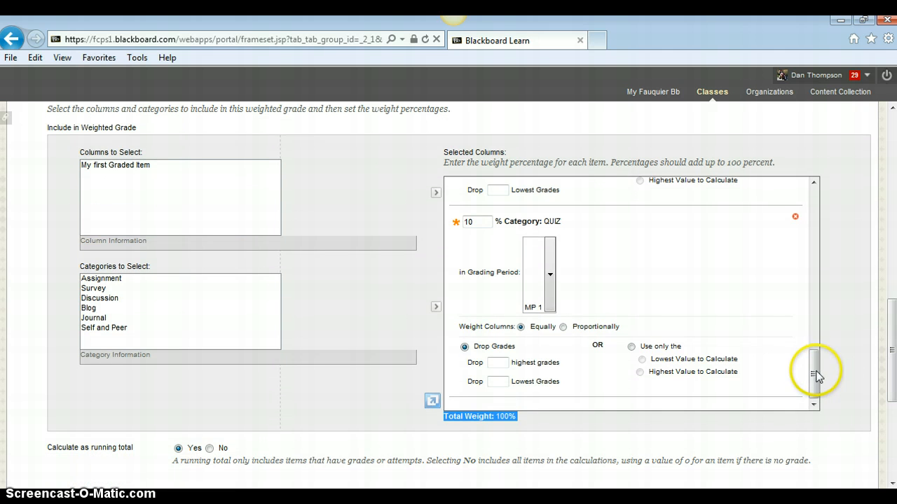
{"action": "left_click_drag", "start_coordinate": [816, 376], "coordinate": [816, 351]}
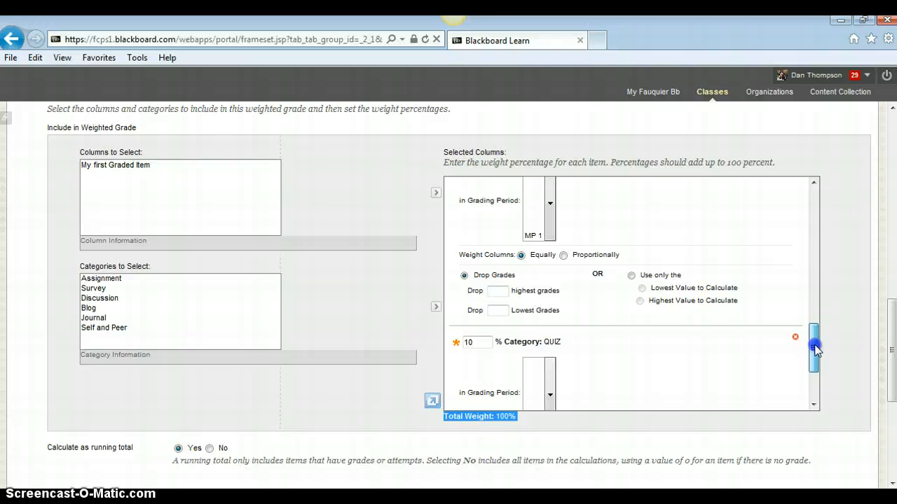
Review the selected categories' weights and grading periods, and submit the weighted grade column
{"action": "left_click_drag", "start_coordinate": [814, 348], "coordinate": [819, 244]}
{"action": "scroll", "coordinate": [817, 244], "scroll_direction": "down", "scroll_amount": 1}
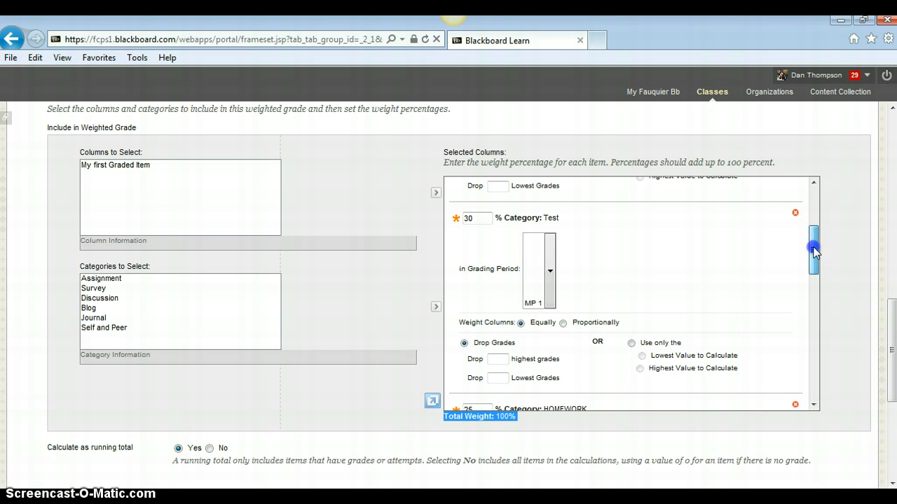
{"action": "left_click_drag", "start_coordinate": [813, 251], "coordinate": [813, 377]}
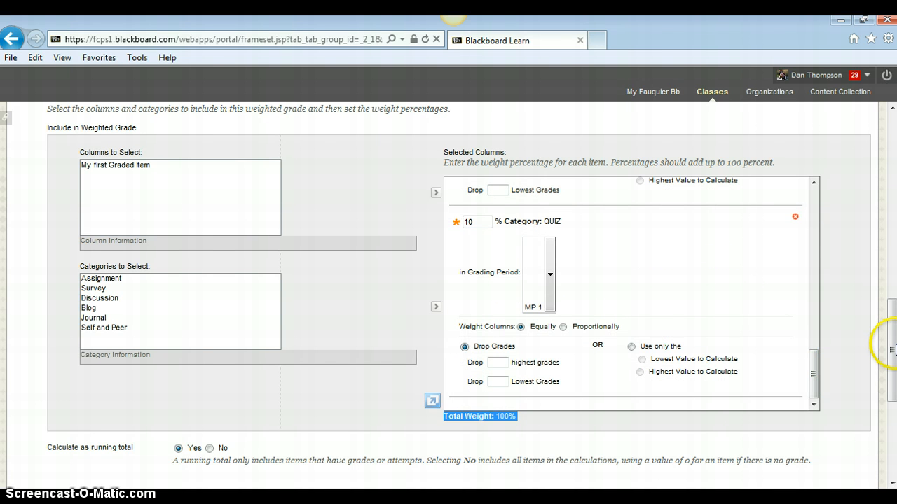
{"action": "left_click_drag", "start_coordinate": [894, 346], "coordinate": [894, 420]}
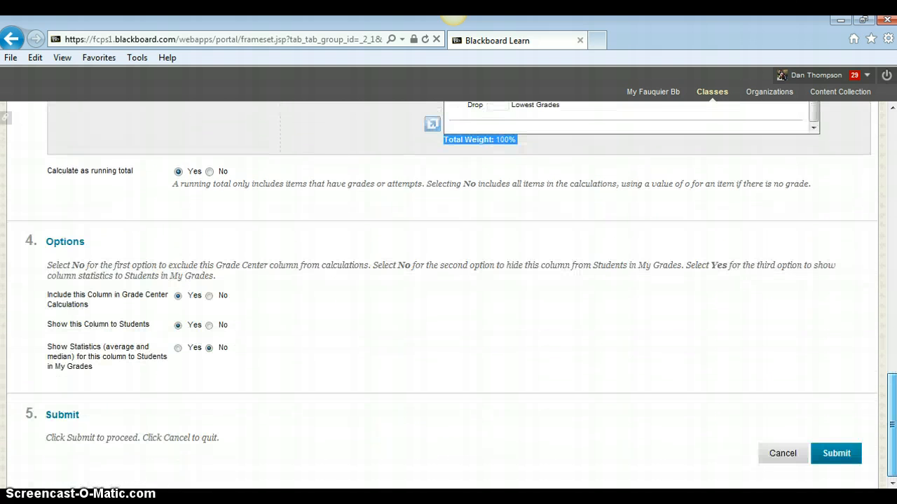
{"action": "left_click", "coordinate": [845, 454]}
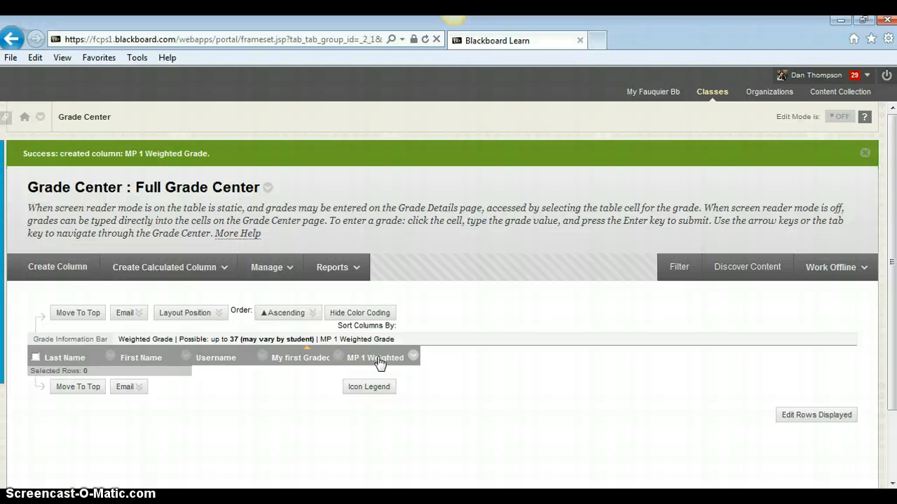
Start a new calculated average column and name it "MP 1 - Project Avg"
{"action": "left_click", "coordinate": [440, 335]}
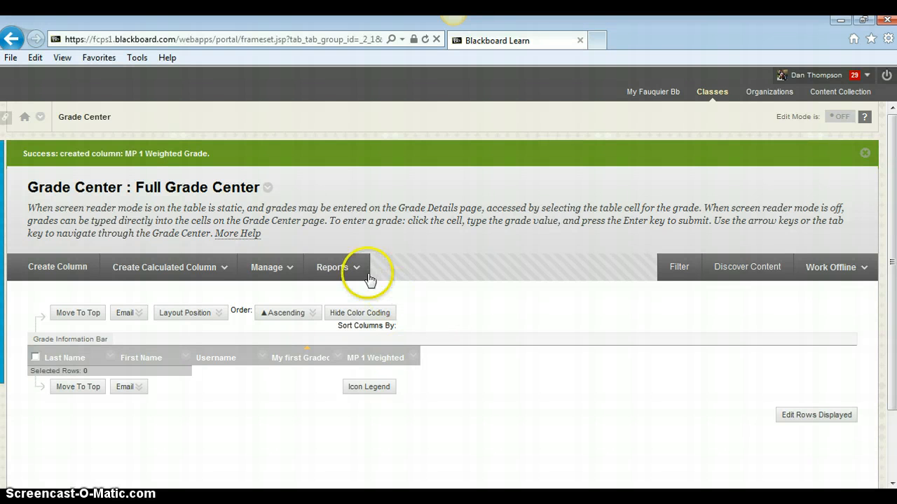
{"action": "left_click", "coordinate": [186, 269]}
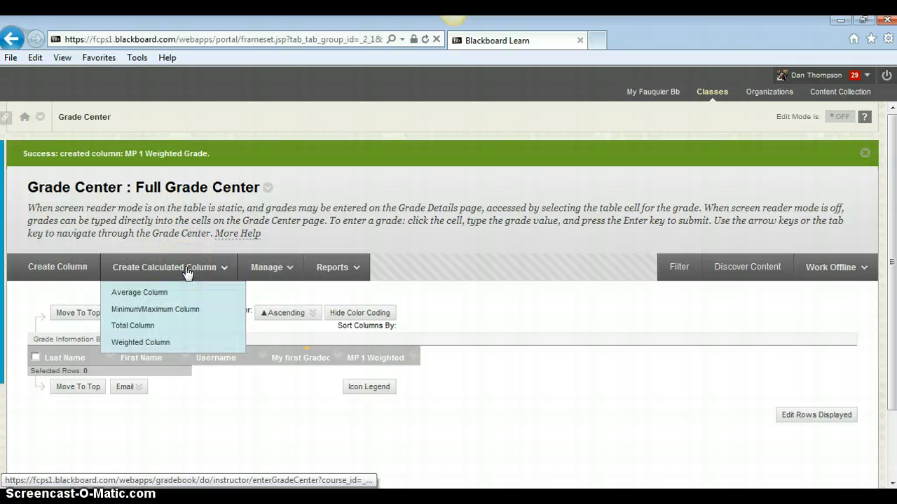
{"action": "left_click", "coordinate": [175, 280]}
{"action": "left_click", "coordinate": [166, 294]}
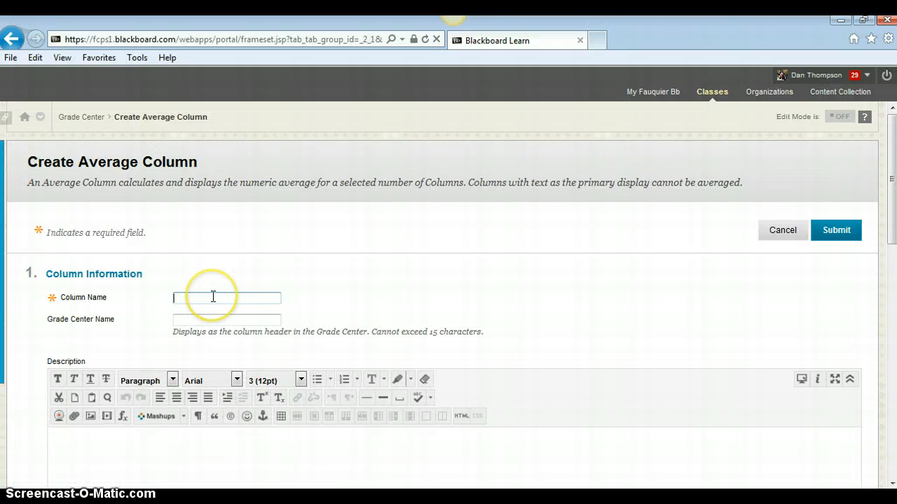
{"action": "type", "text": "Project Avg"}
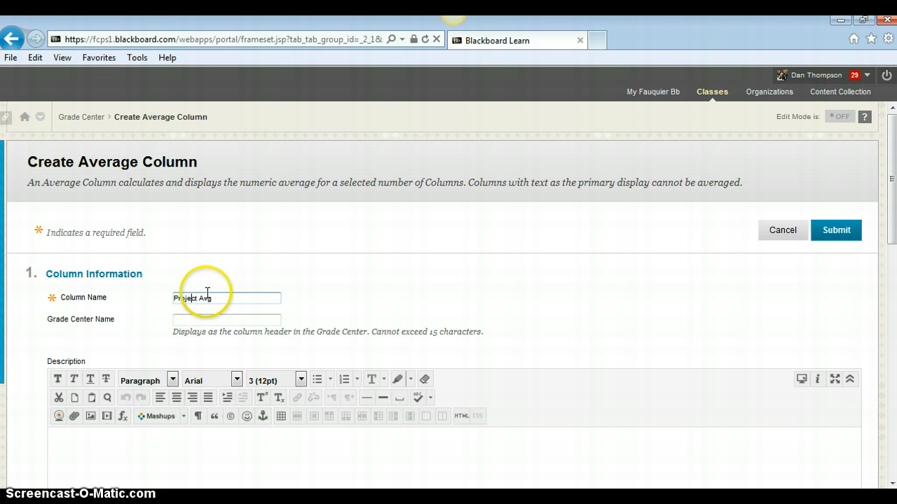
{"action": "type", "text": "MP 1"}
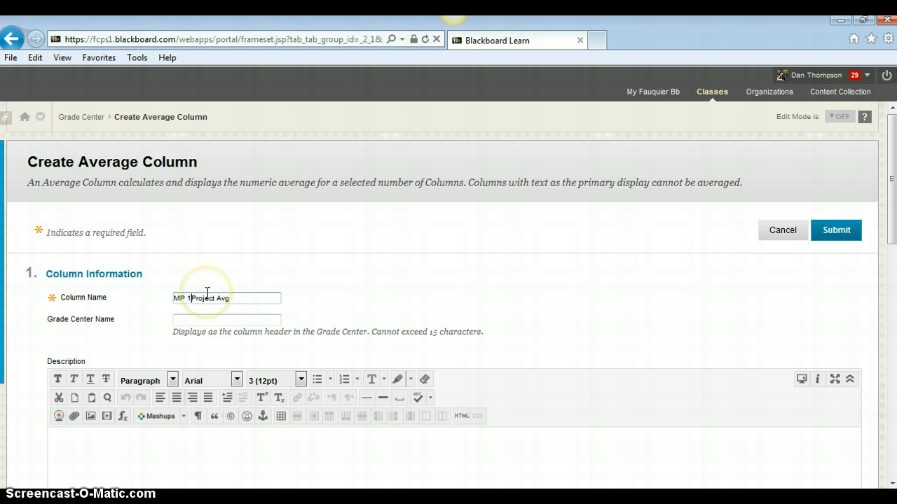
{"action": "type", "text": " -"}
Set the average to include only selected columns and categories
{"action": "left_click_drag", "start_coordinate": [891, 190], "coordinate": [891, 385]}
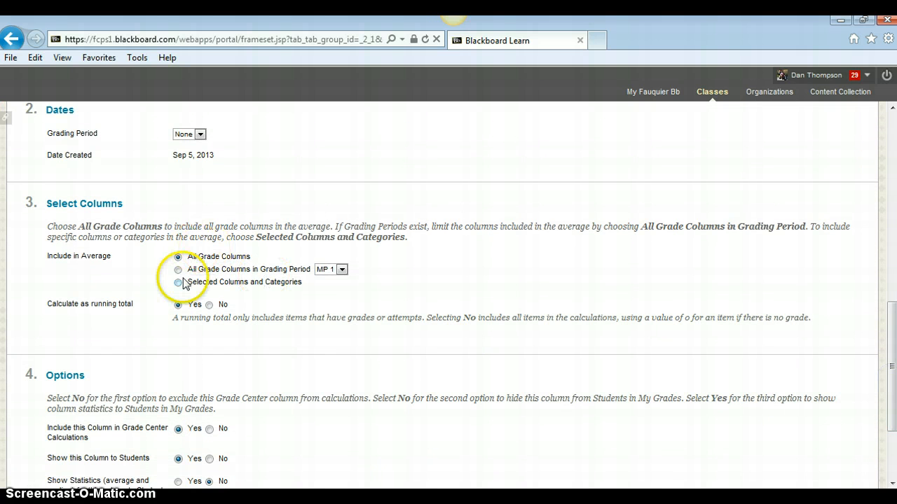
{"action": "left_click", "coordinate": [177, 269]}
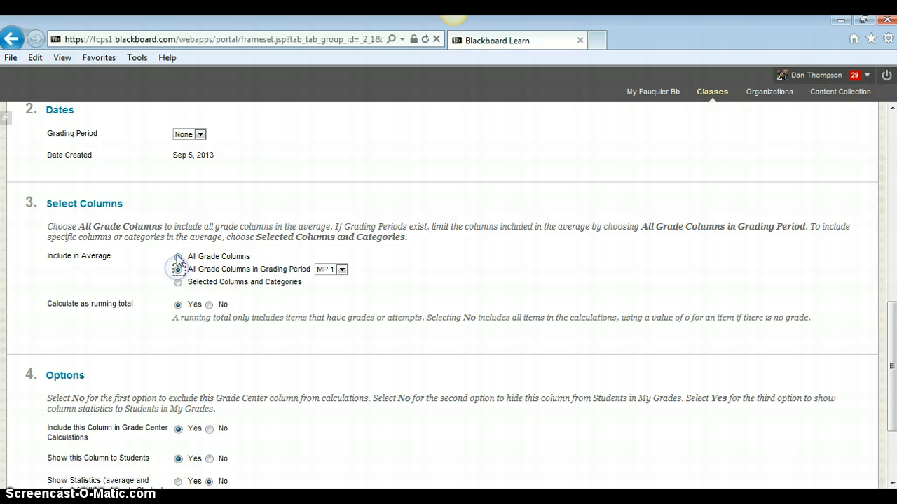
{"action": "left_click", "coordinate": [178, 283]}
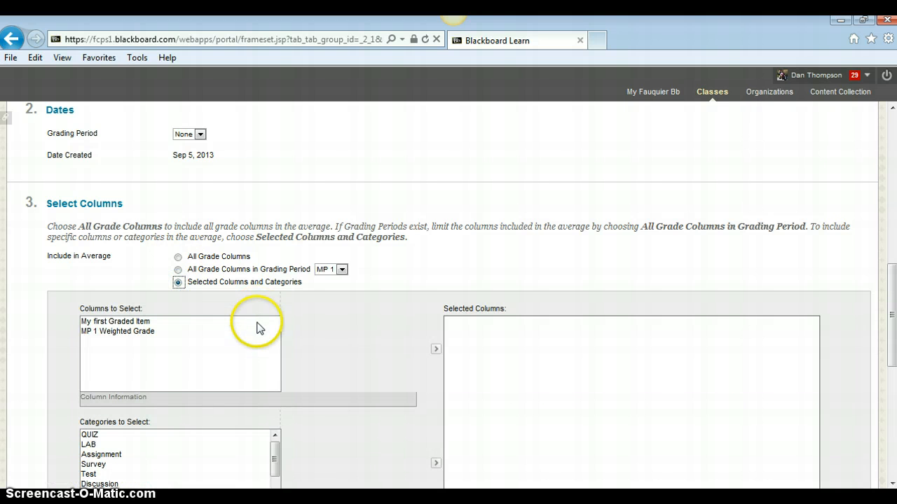
Add the PROJECTS category to the average with its grading period set to MP 1, and submit the column
{"action": "left_click_drag", "start_coordinate": [890, 289], "coordinate": [893, 357]}
{"action": "left_click_drag", "start_coordinate": [274, 293], "coordinate": [278, 331]}
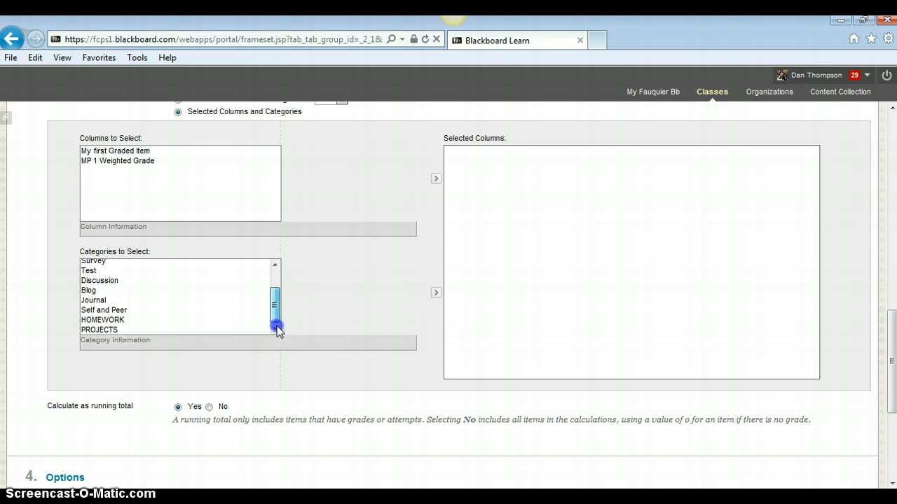
{"action": "left_click", "coordinate": [113, 329]}
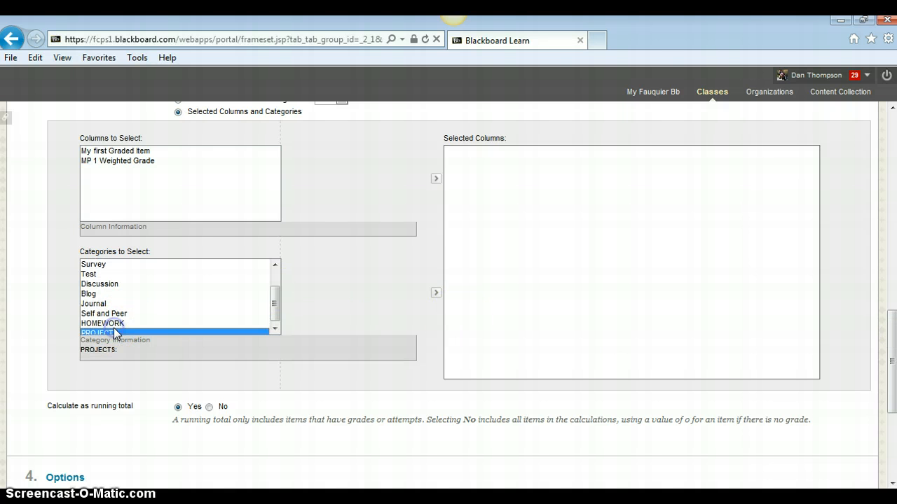
{"action": "left_click", "coordinate": [434, 294]}
{"action": "left_click", "coordinate": [549, 221]}
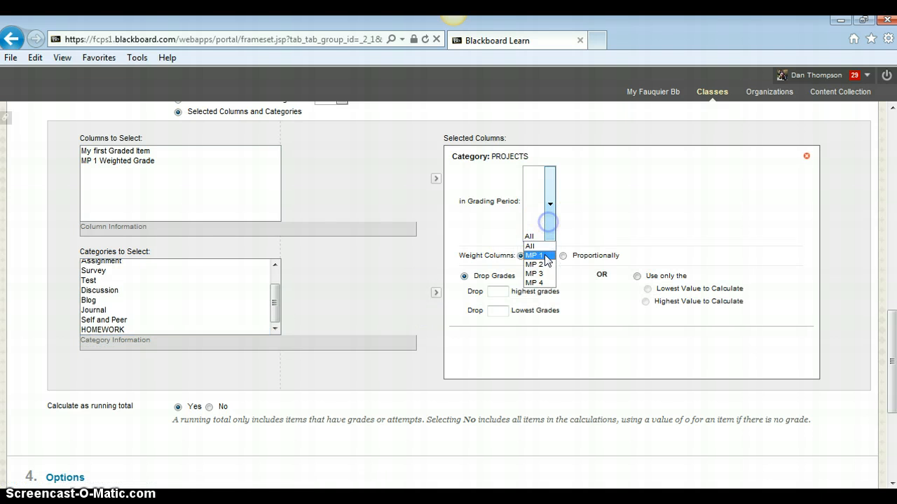
{"action": "left_click", "coordinate": [540, 256]}
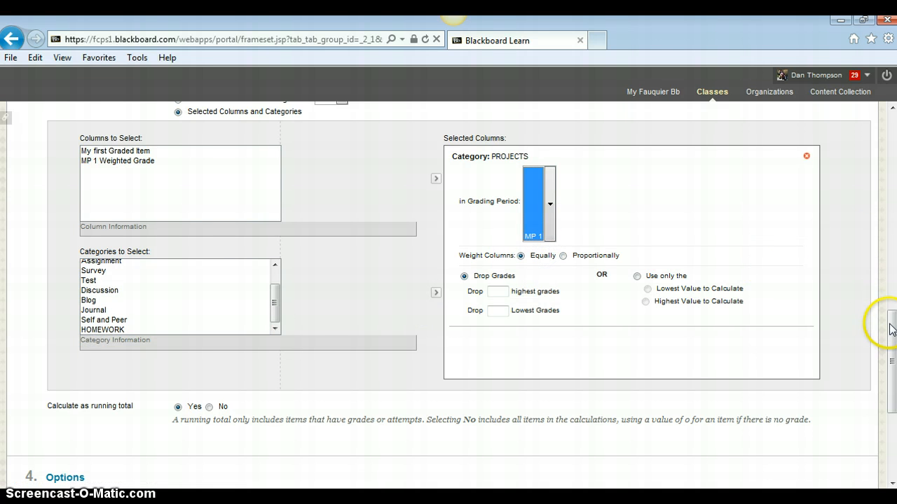
{"action": "left_click_drag", "start_coordinate": [891, 330], "coordinate": [891, 428]}
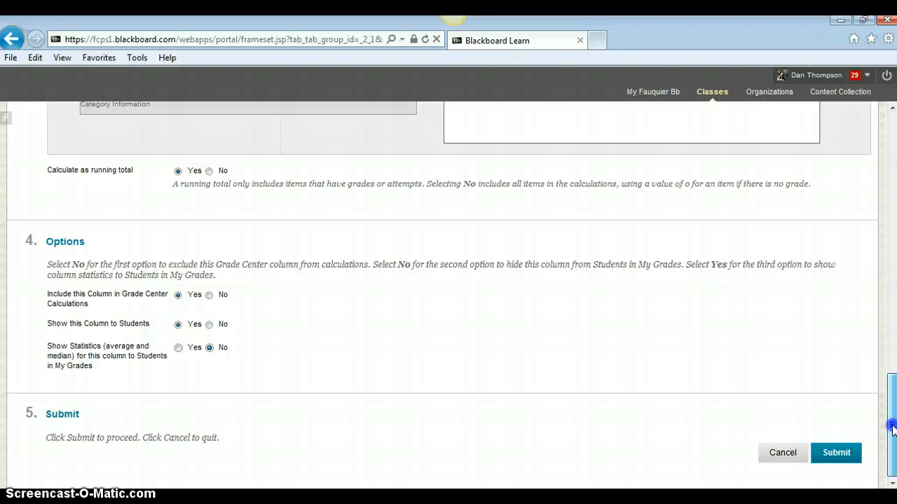
{"action": "left_click", "coordinate": [848, 454]}
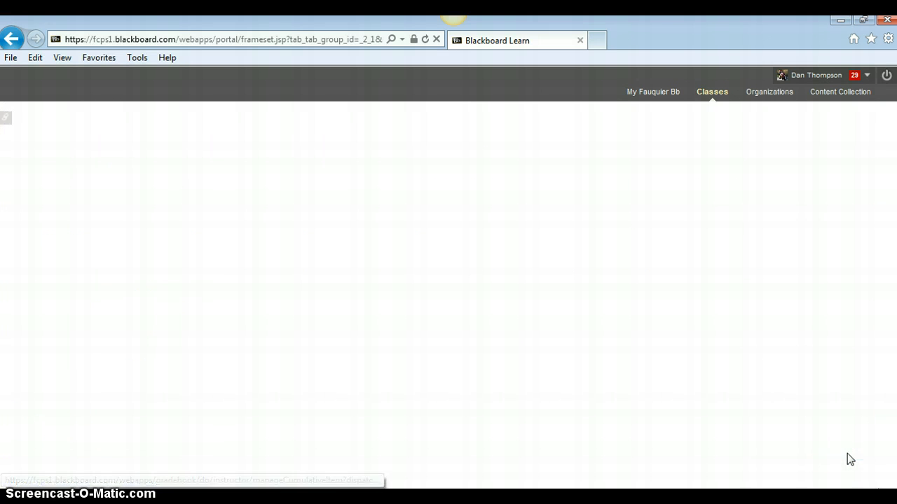